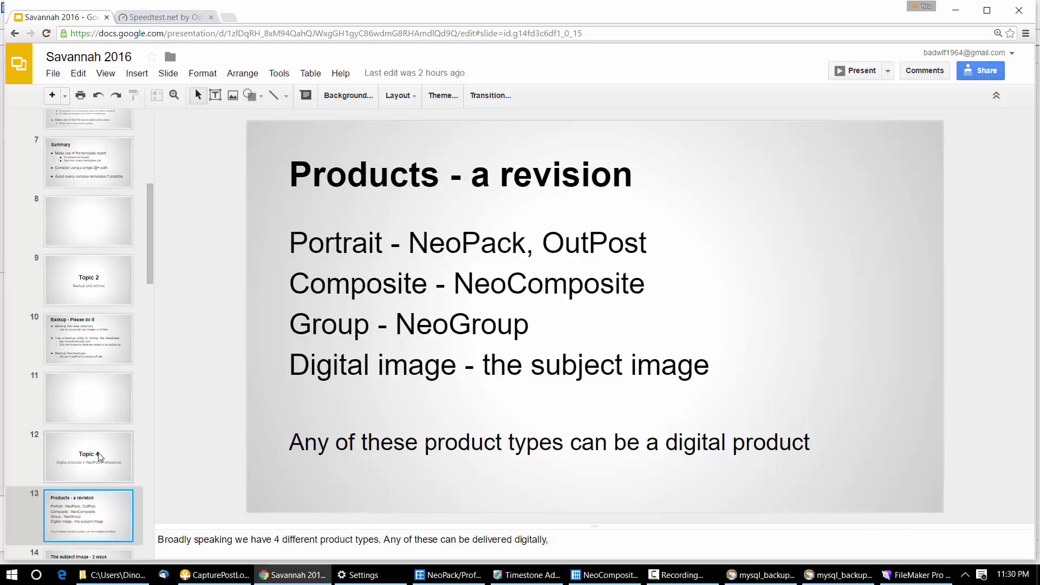
- Advance to slide 14, 'The subject image - 2 ways', comparing digital image and portrait products
key(Down)
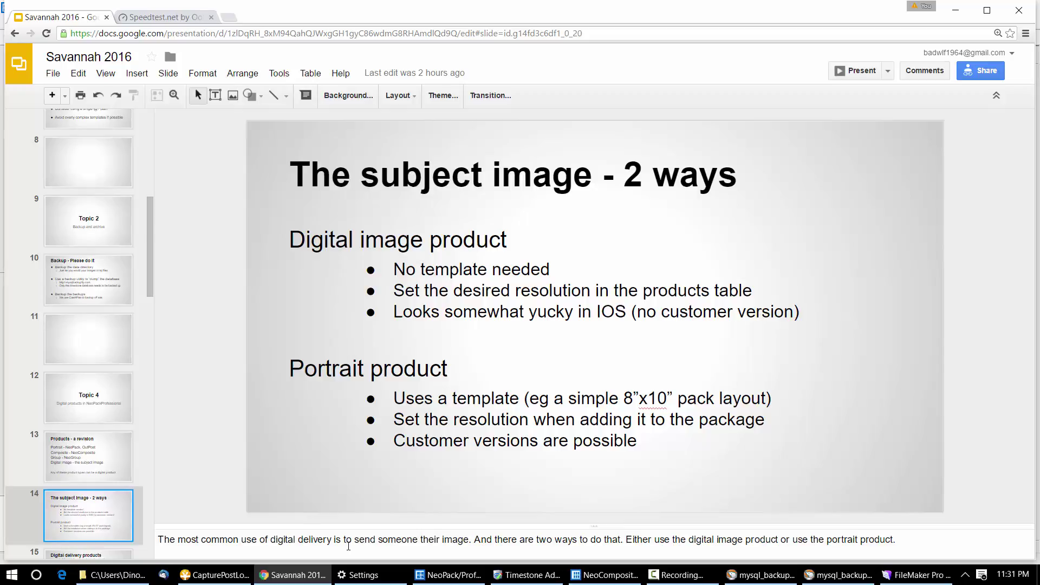
- Close FileMaker and the MySqlBackupFTP window, discarding the backup job changes
click(940, 576)
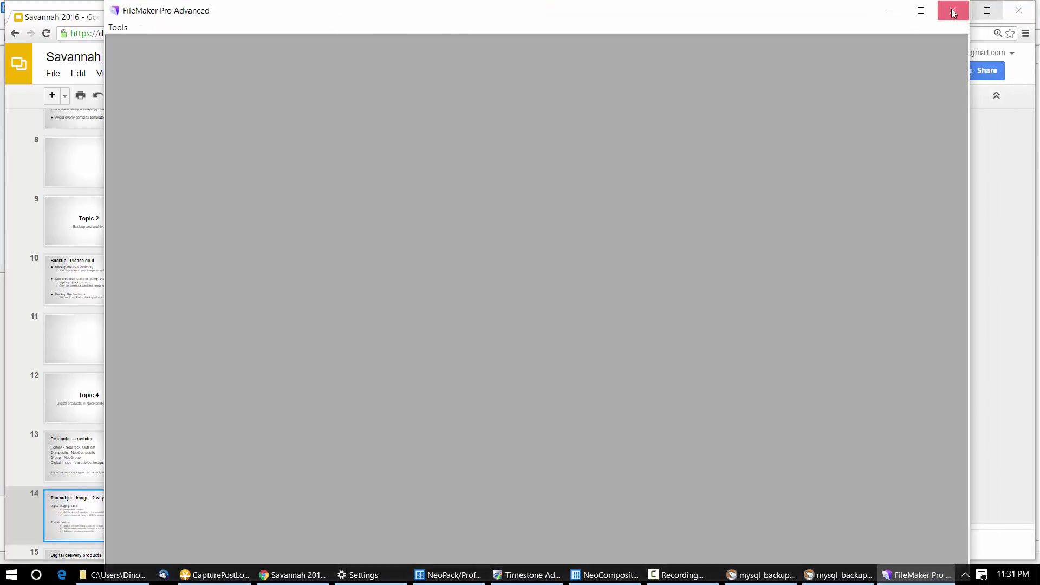
click(953, 10)
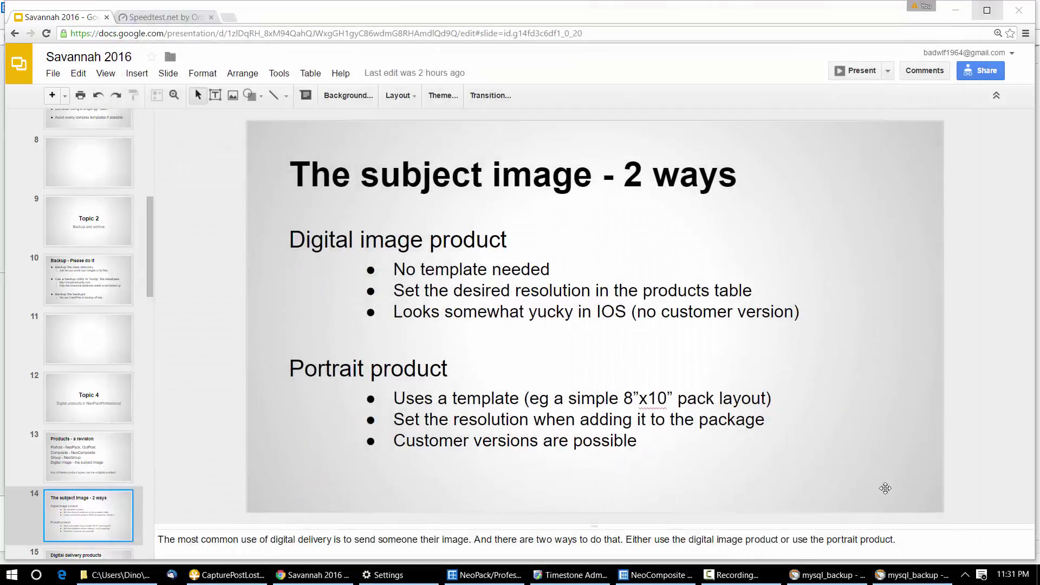
click(883, 576)
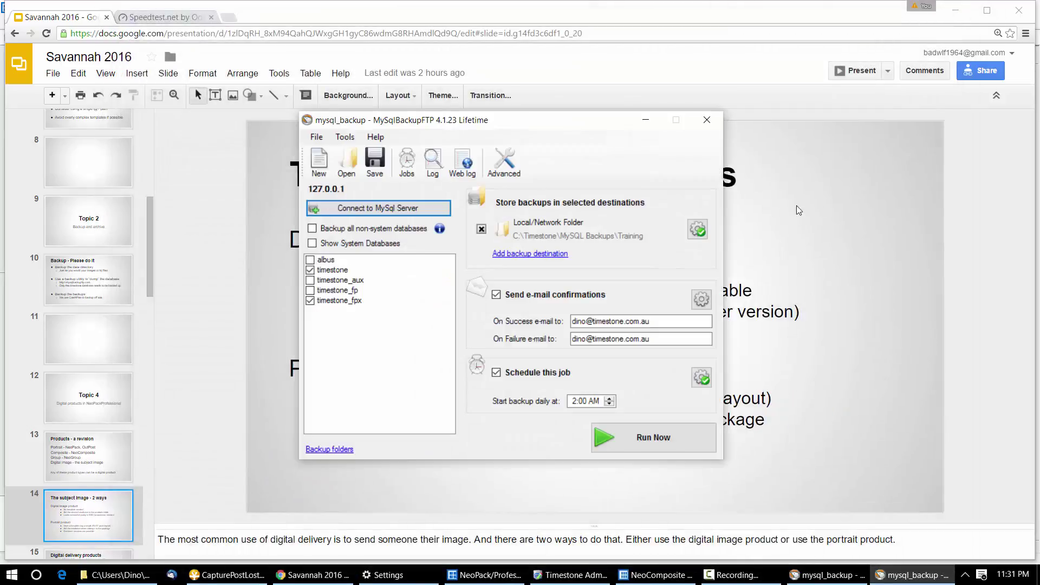
click(716, 123)
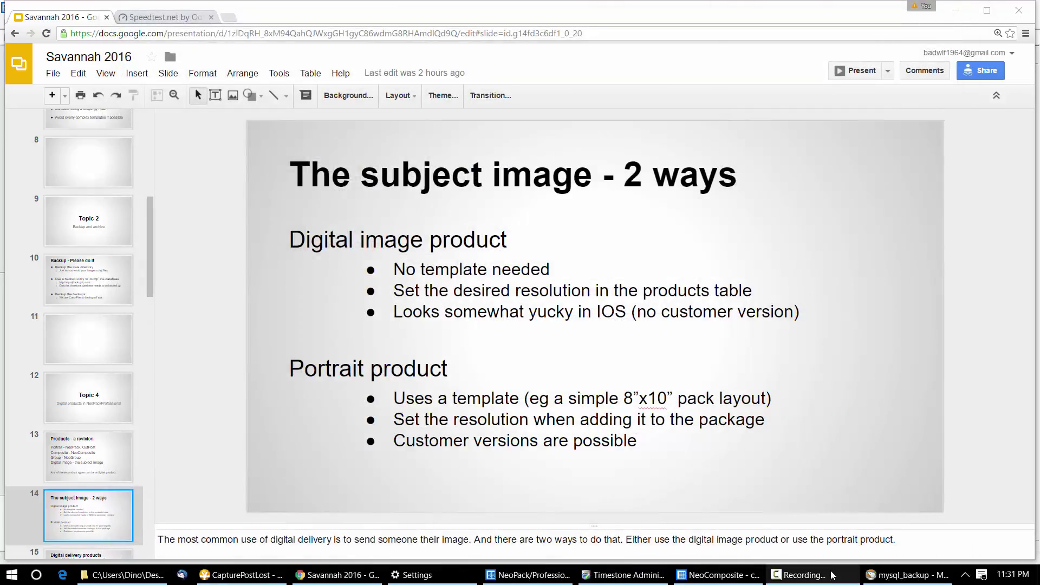
click(911, 577)
click(706, 120)
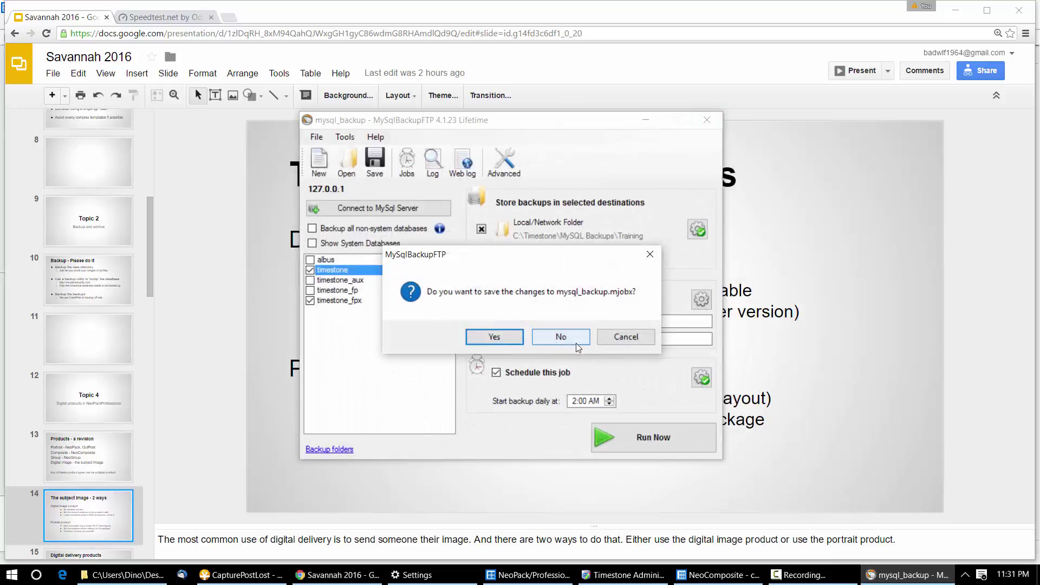
click(561, 340)
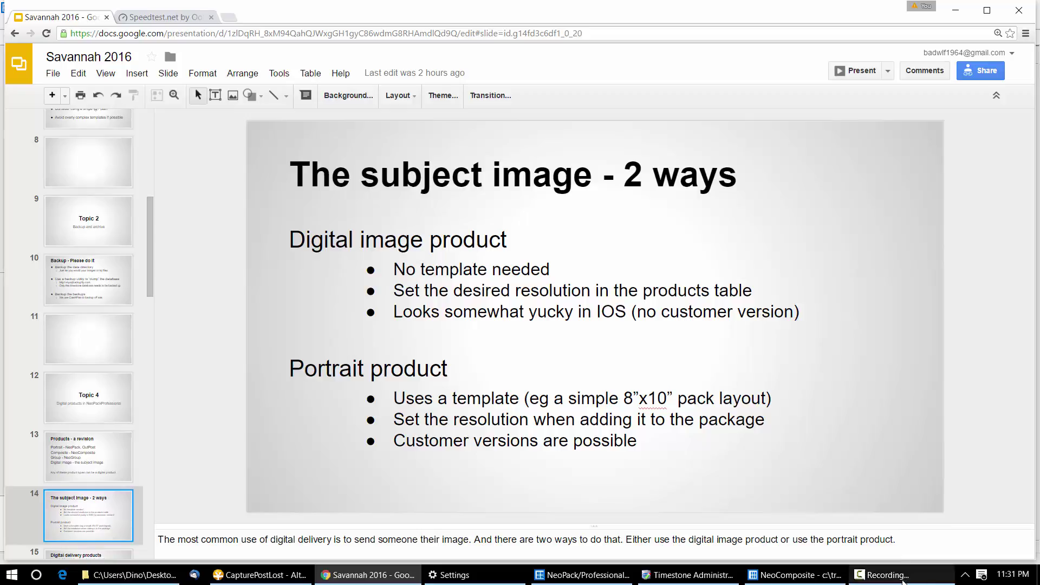
click(899, 579)
click(899, 579)
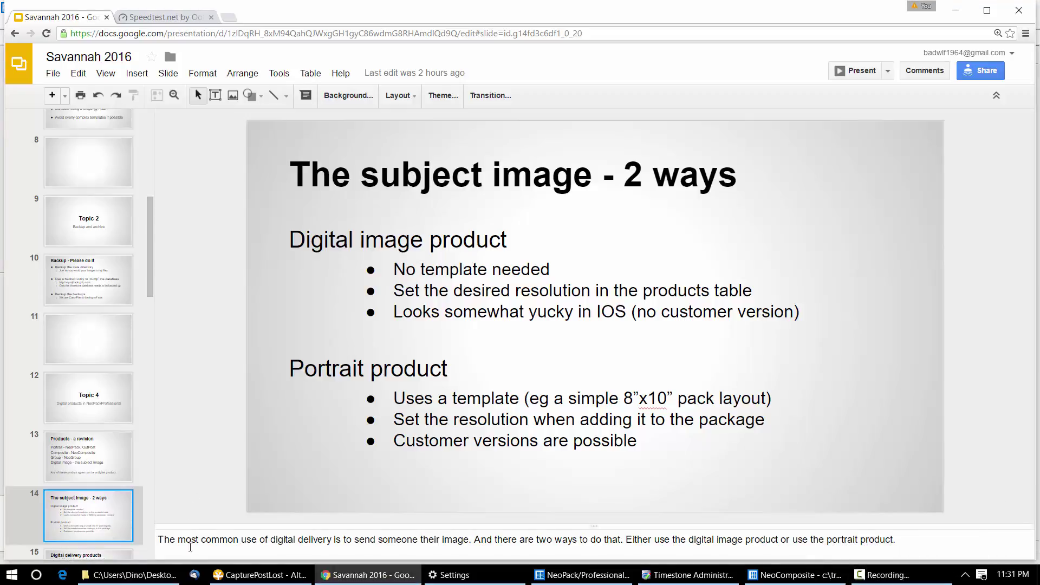
- Launch tsAdmin.exe from the 4.6 folder and confirm the MySQL server login
click(149, 583)
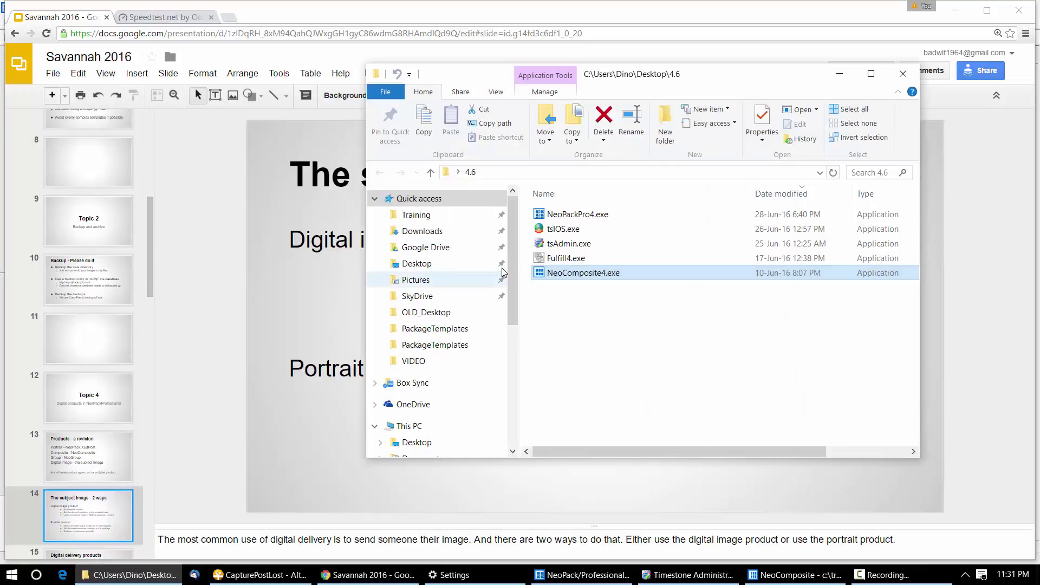
click(579, 248)
double_click(579, 248)
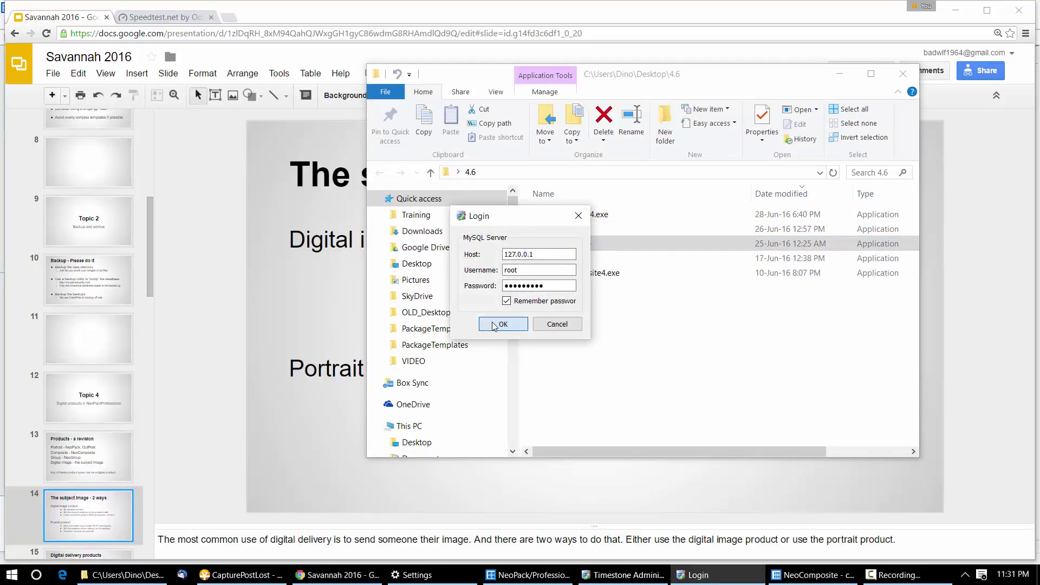
click(493, 325)
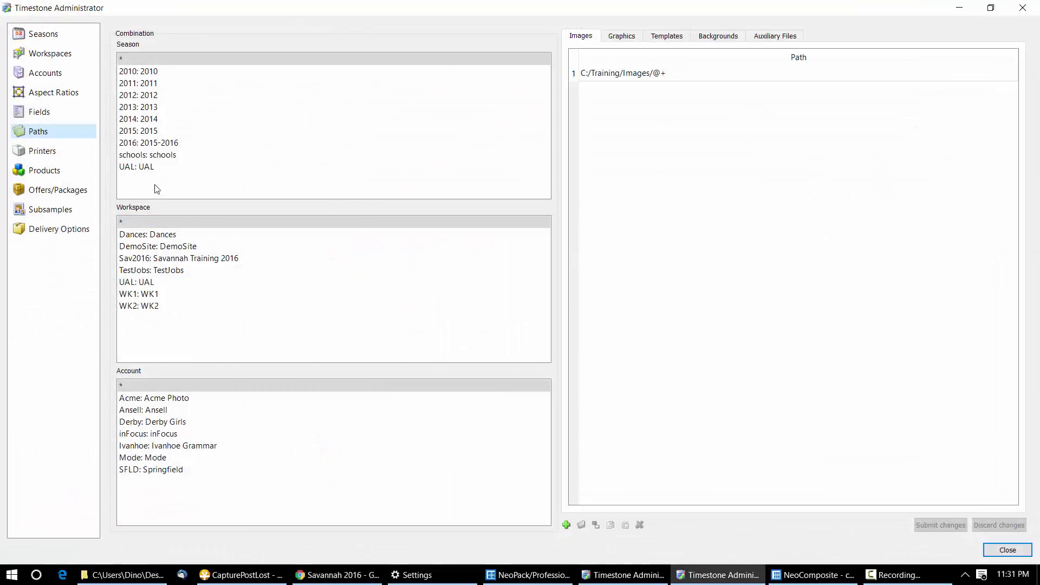
- In Products, keep dImg_H High Res Image's type as Digital Image and check its image size settings
click(48, 172)
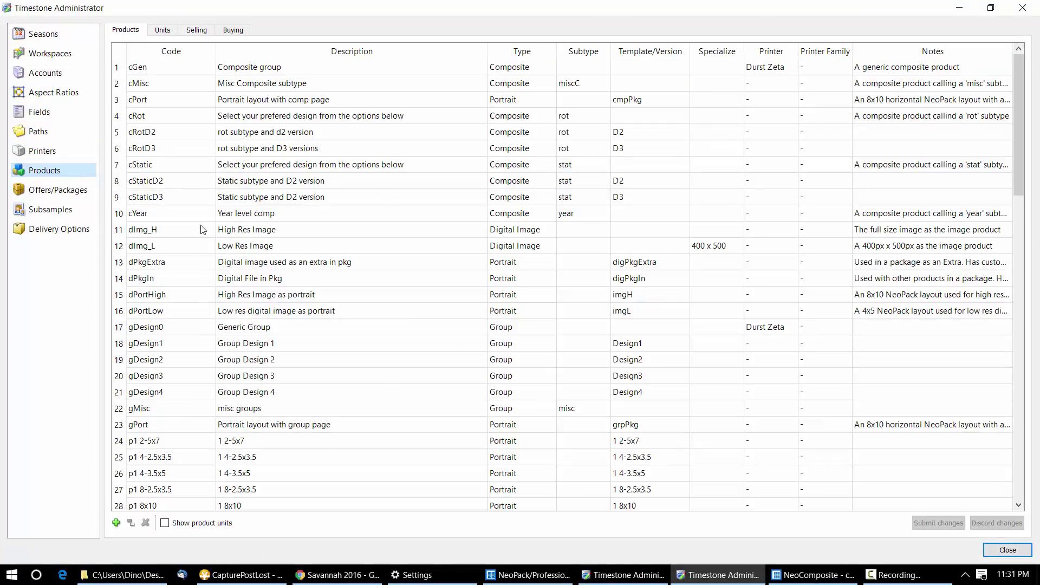
click(145, 234)
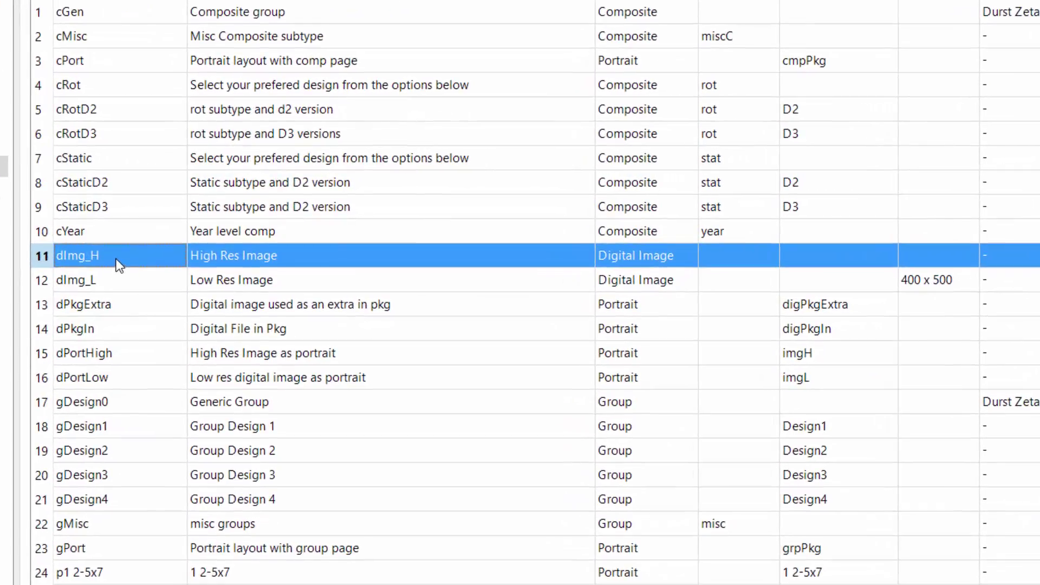
click(679, 262)
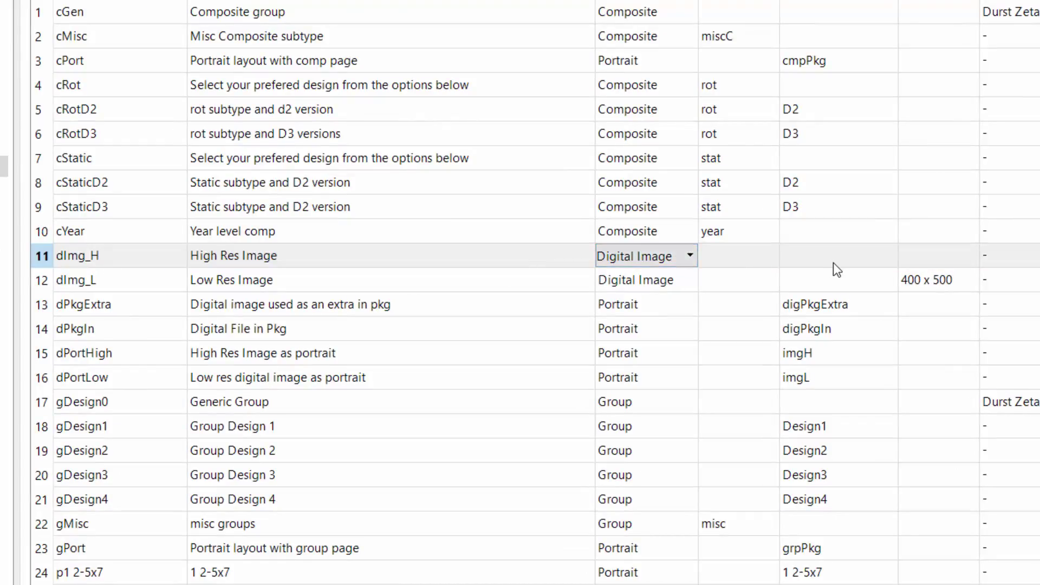
click(667, 260)
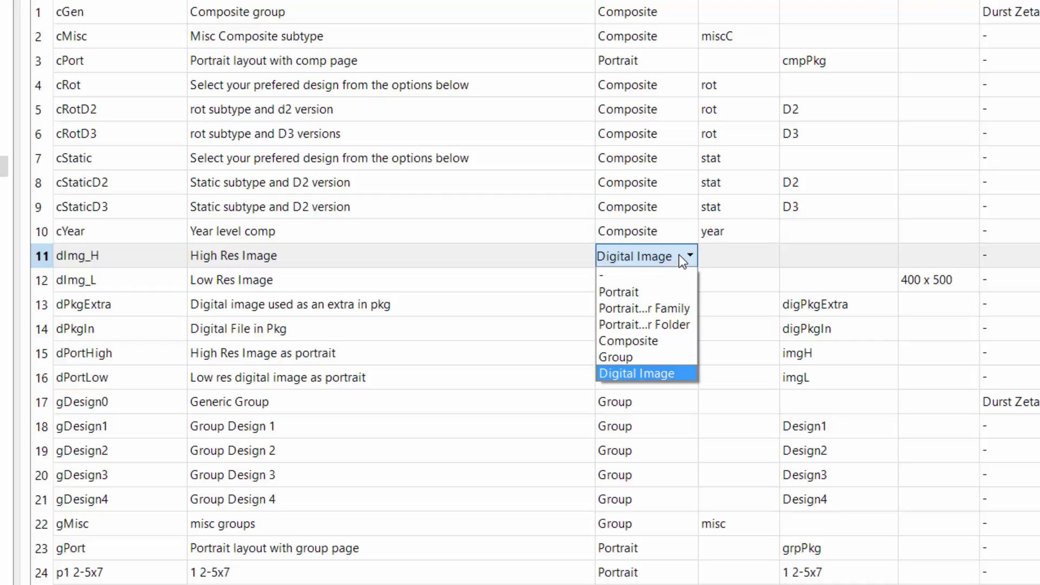
click(944, 256)
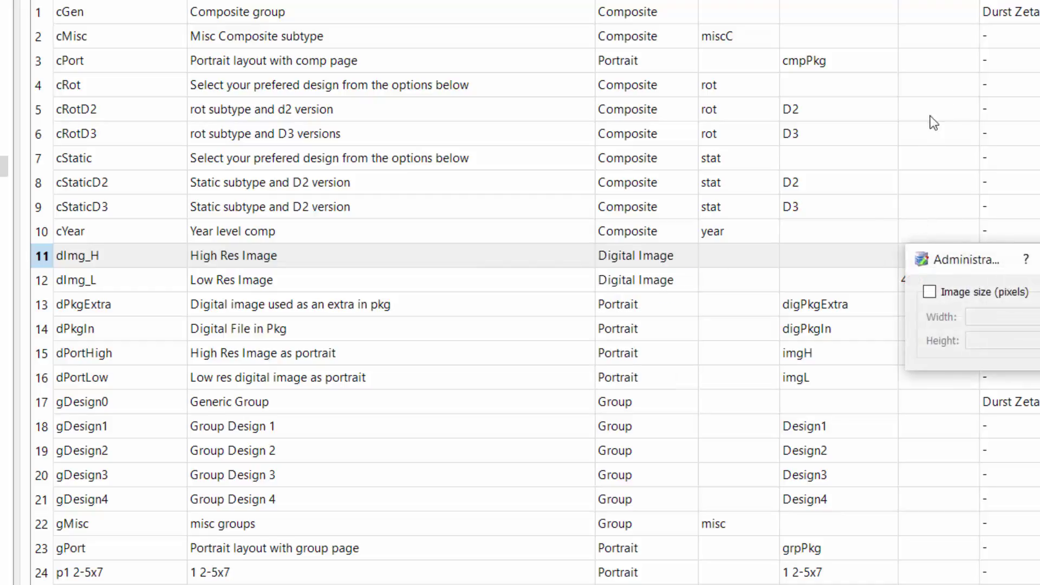
click(940, 161)
click(941, 258)
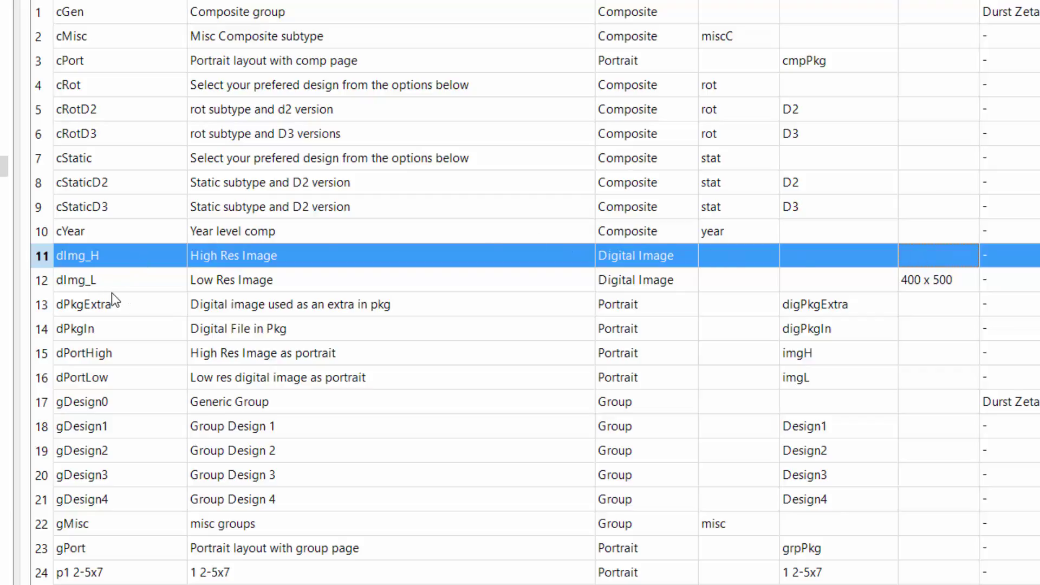
click(257, 284)
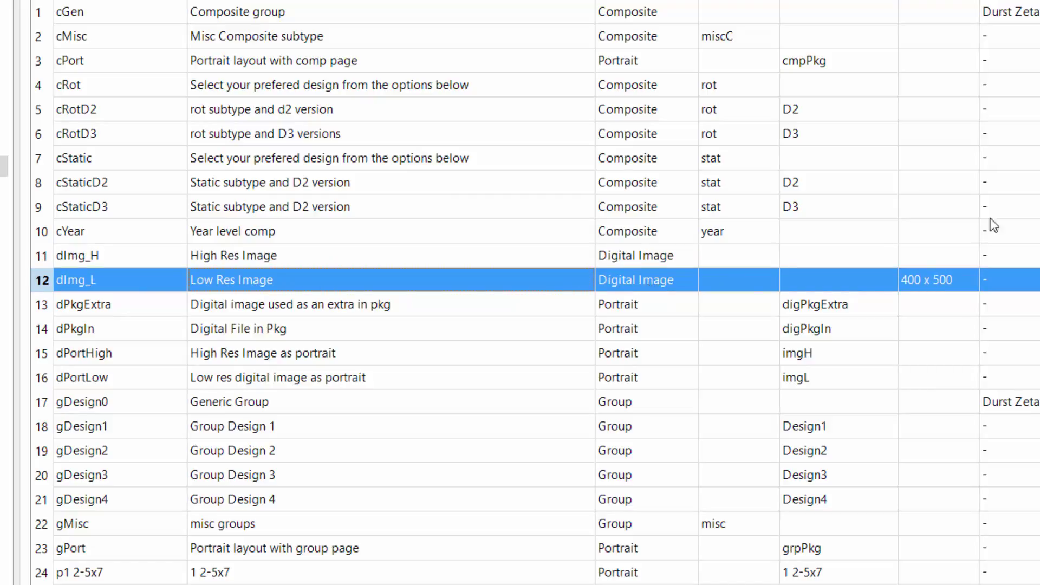
double_click(965, 279)
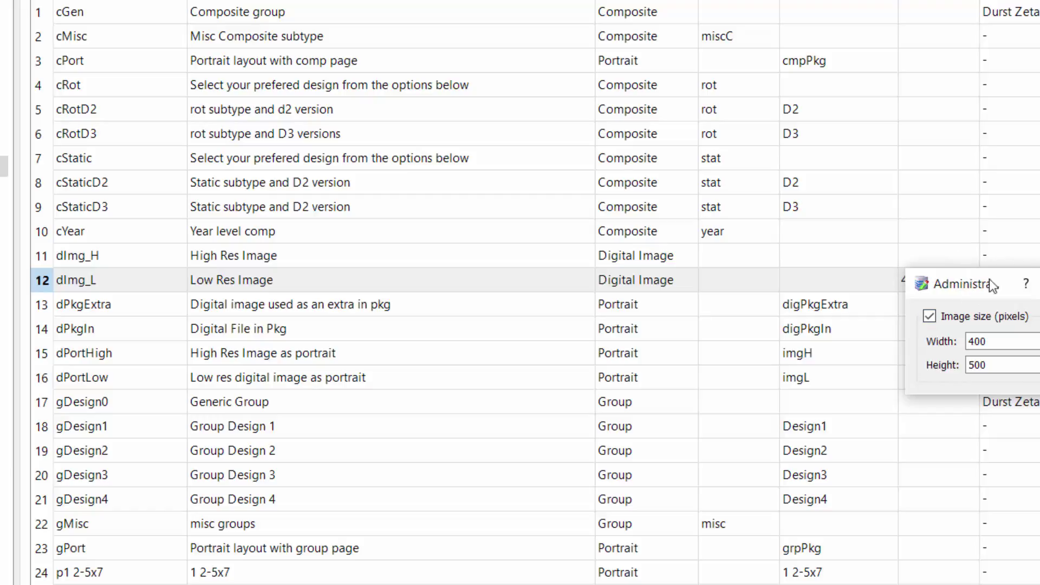
click(819, 286)
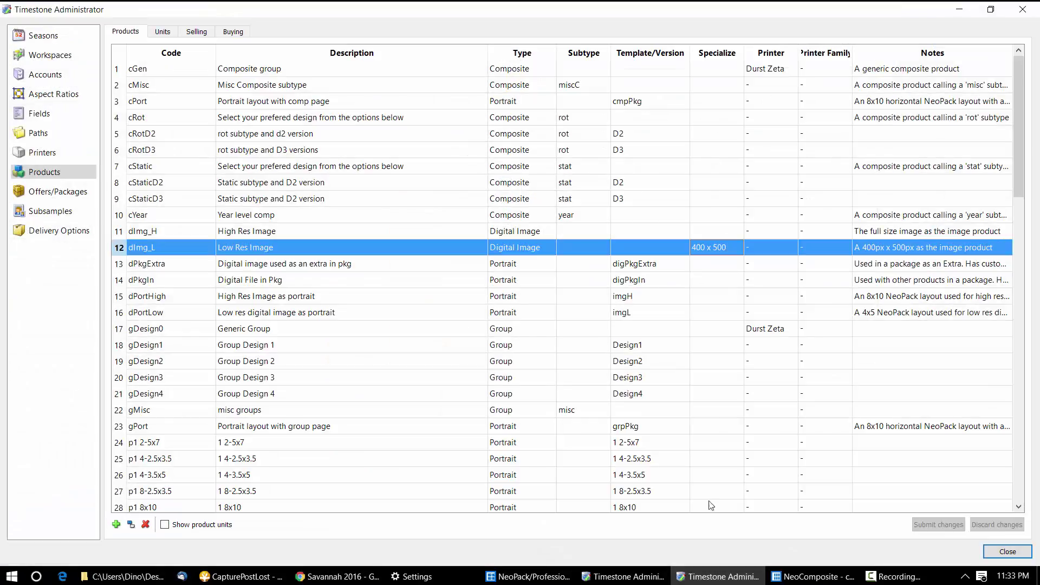
- Show the Sav2016 packages and open DigitalPreOrders package PK2's contents
click(60, 194)
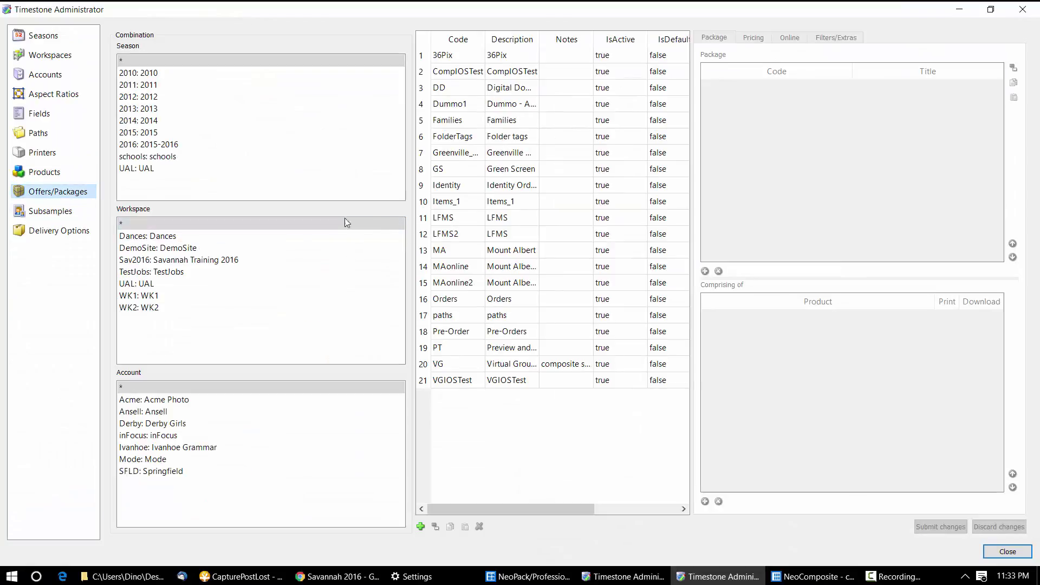
click(216, 262)
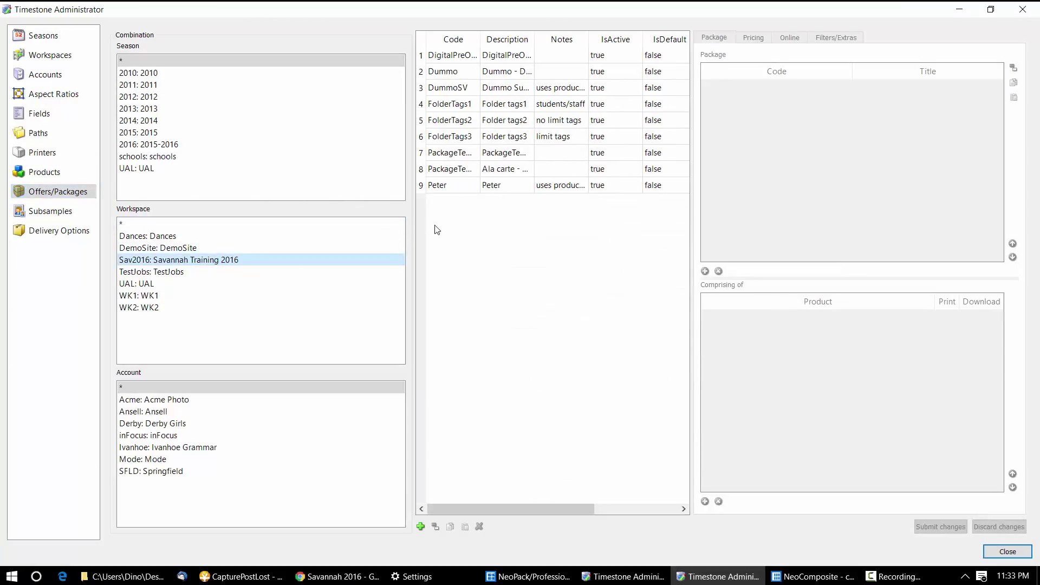
drag(410, 187, 287, 185)
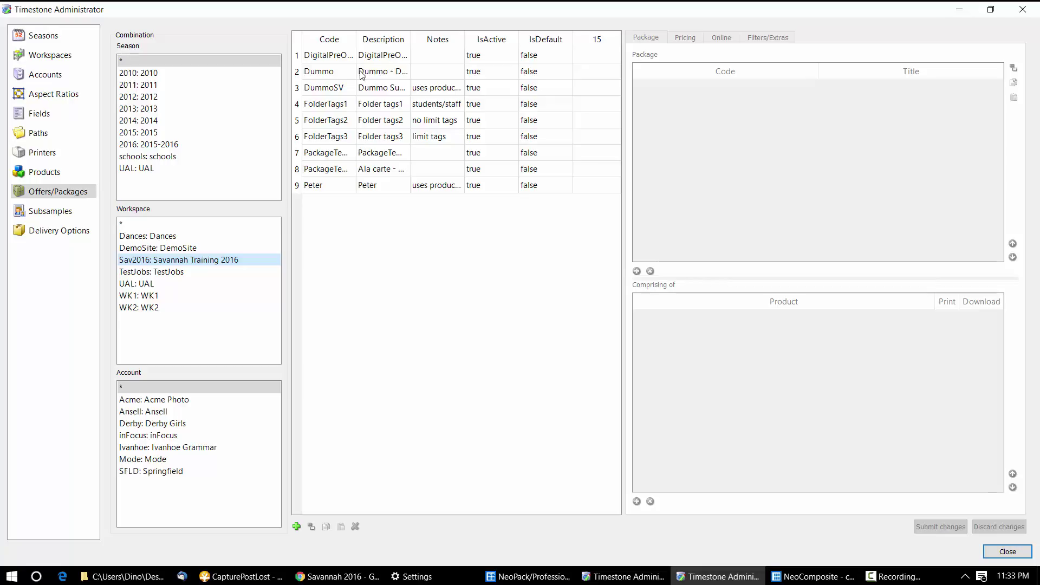
double_click(356, 39)
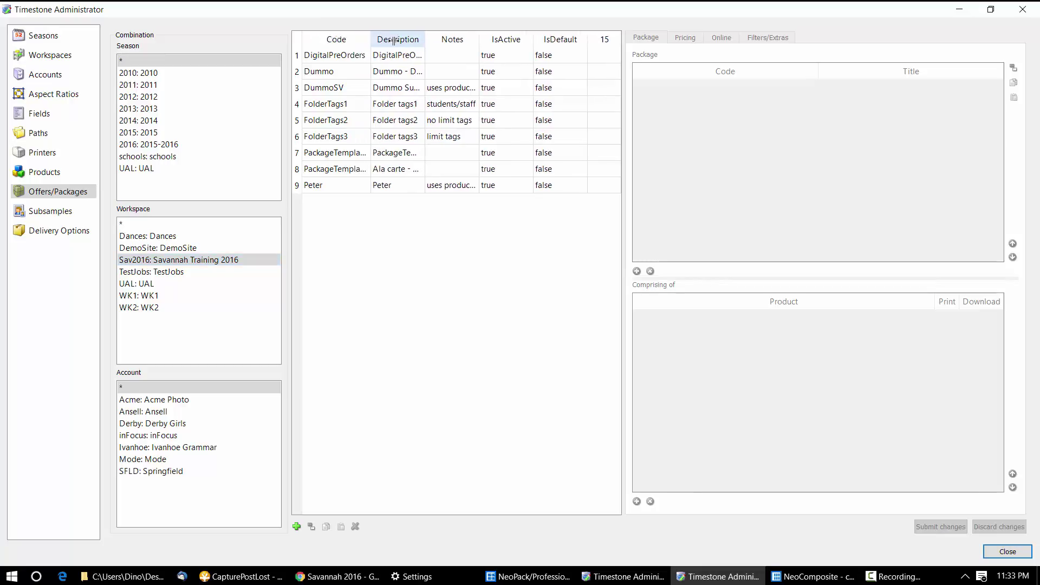
click(356, 54)
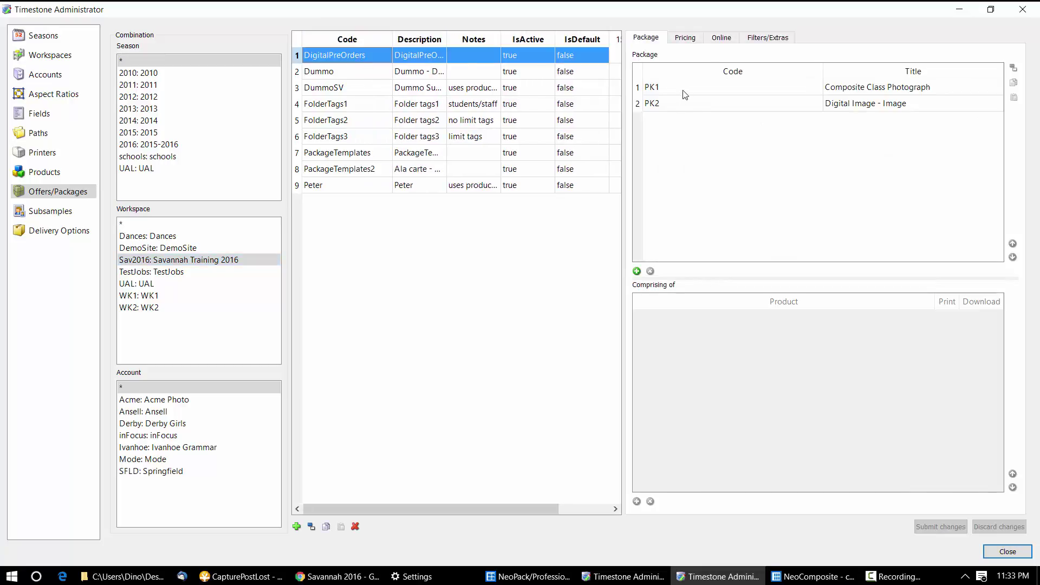
click(687, 104)
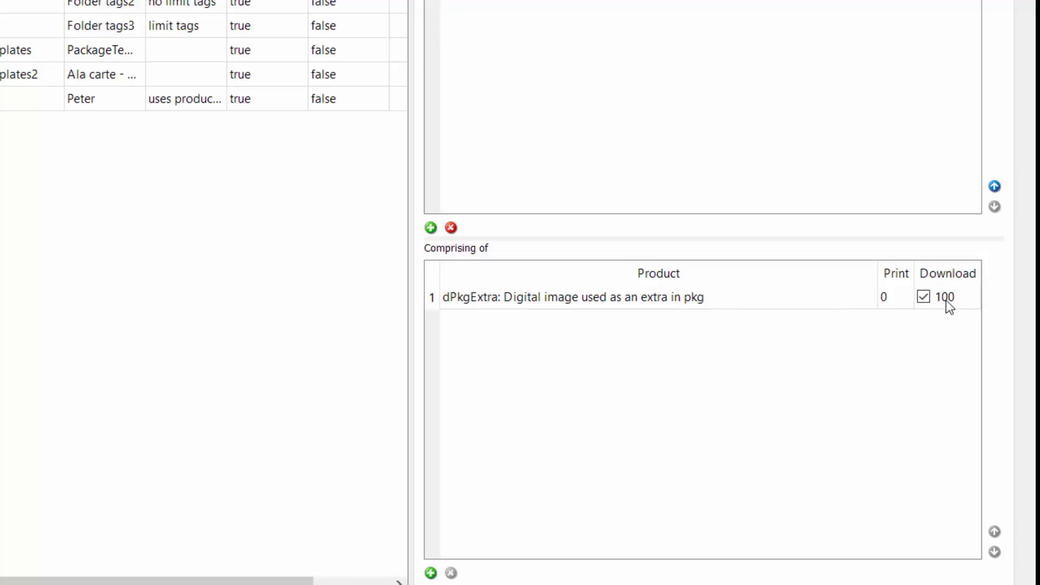
- Add dImg_H High Res Image as a new product line in PK2 alongside dPkgExtra
mouse_move(949, 305)
click(430, 573)
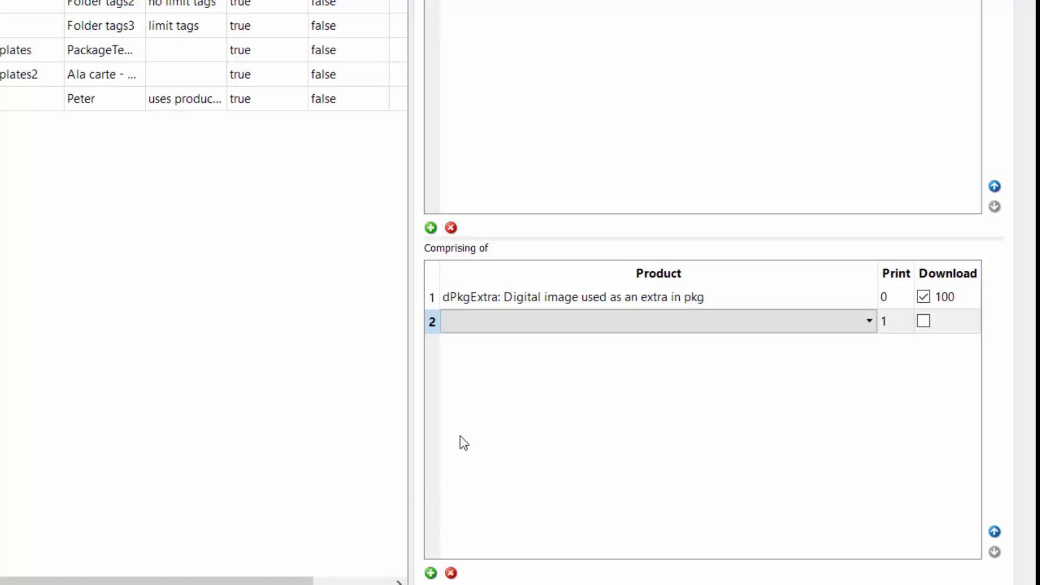
click(477, 321)
scroll(475, 379, down, 2)
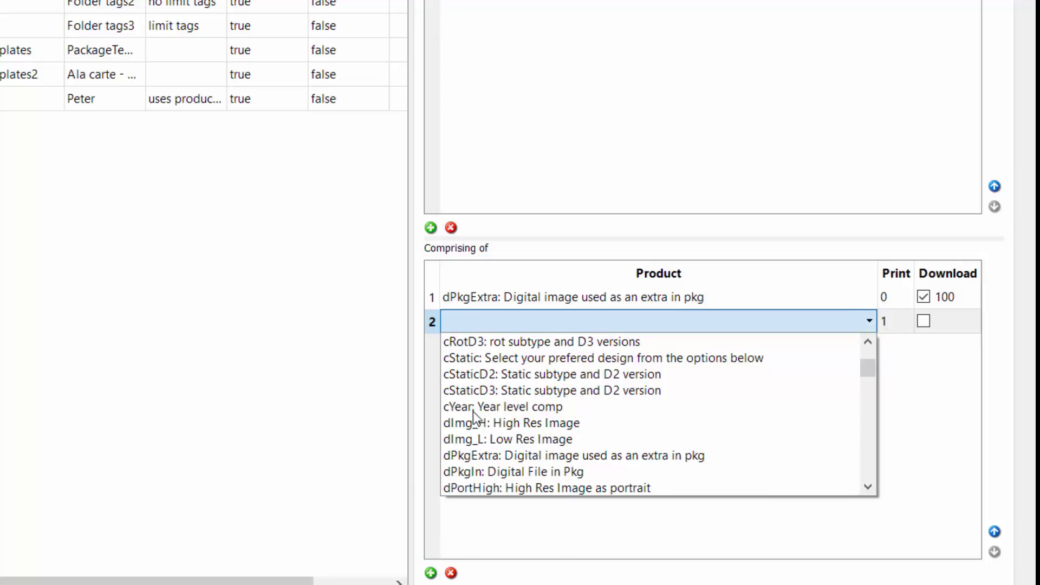
click(471, 422)
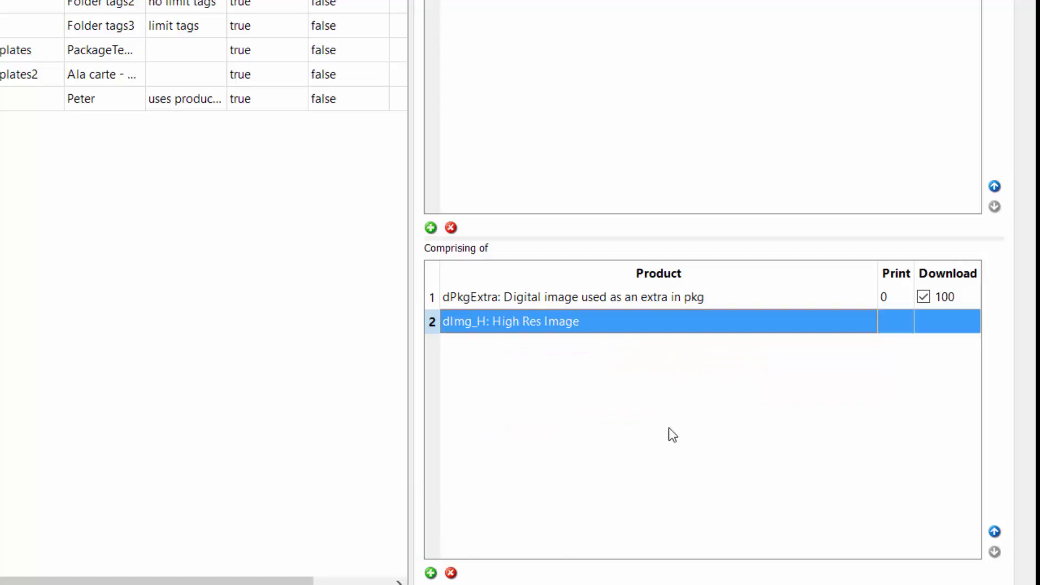
click(775, 299)
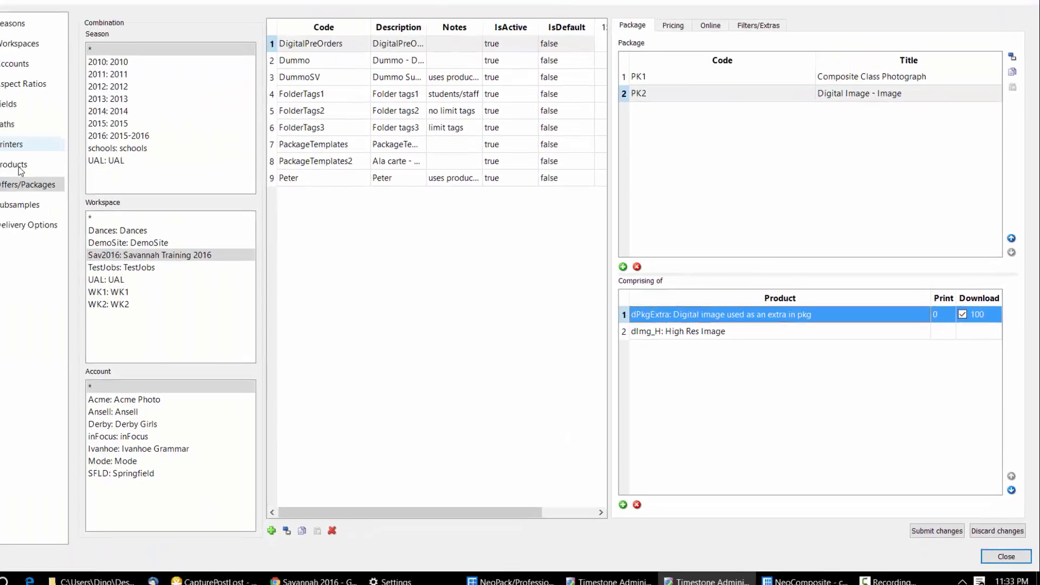
- Review the dImg_H and dImg_L products, return to Offers/Packages, then switch to the Savannah 2016 slides
click(19, 169)
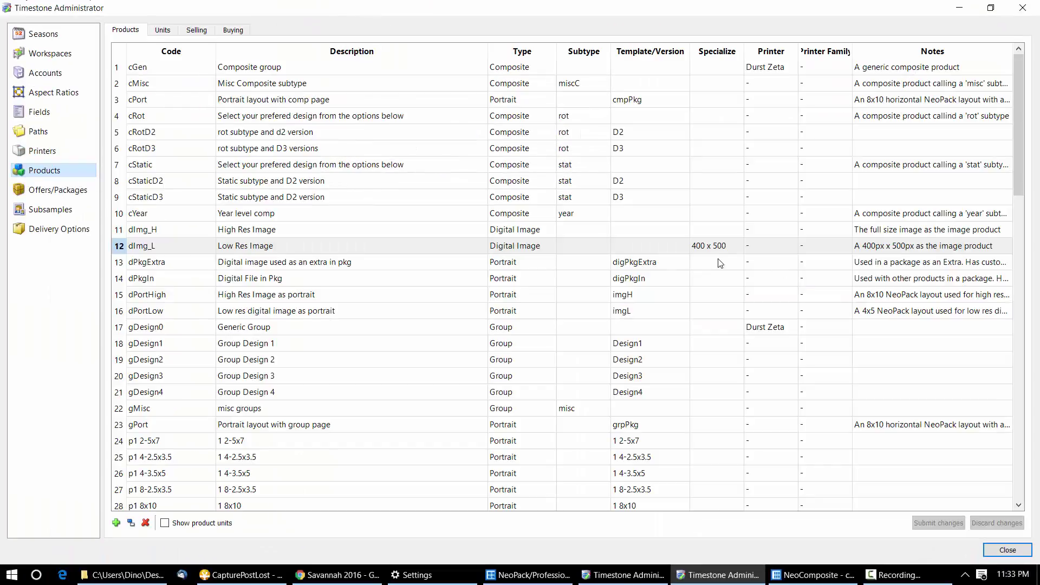
click(727, 235)
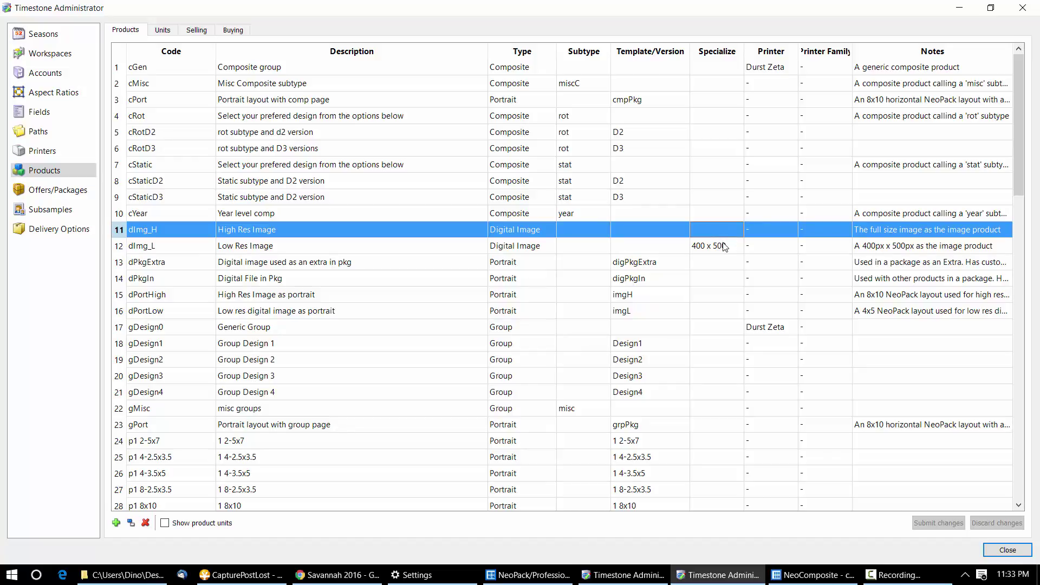
click(726, 246)
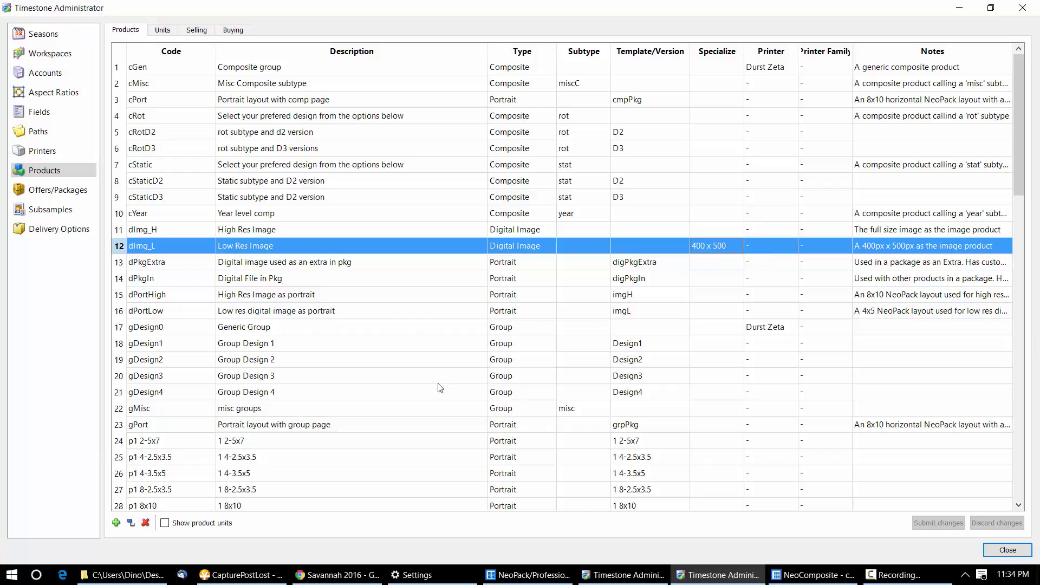
click(76, 192)
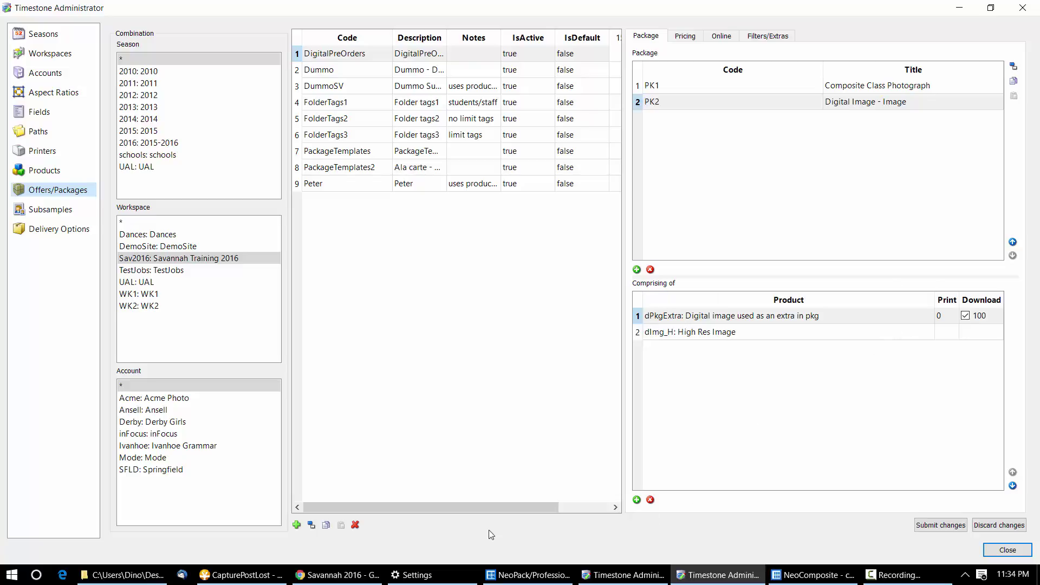
click(337, 575)
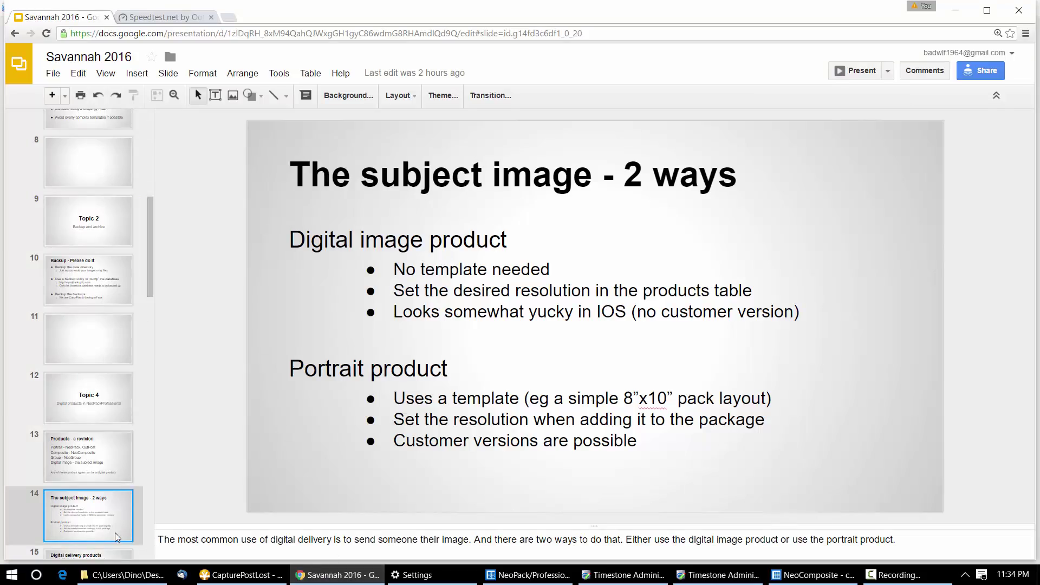
- Show slide 15, 'Digital delivery products', contrasting IOS/Fulfill with IOS/Pre-orders and Paper Orders
scroll(108, 504, down, 2)
click(98, 469)
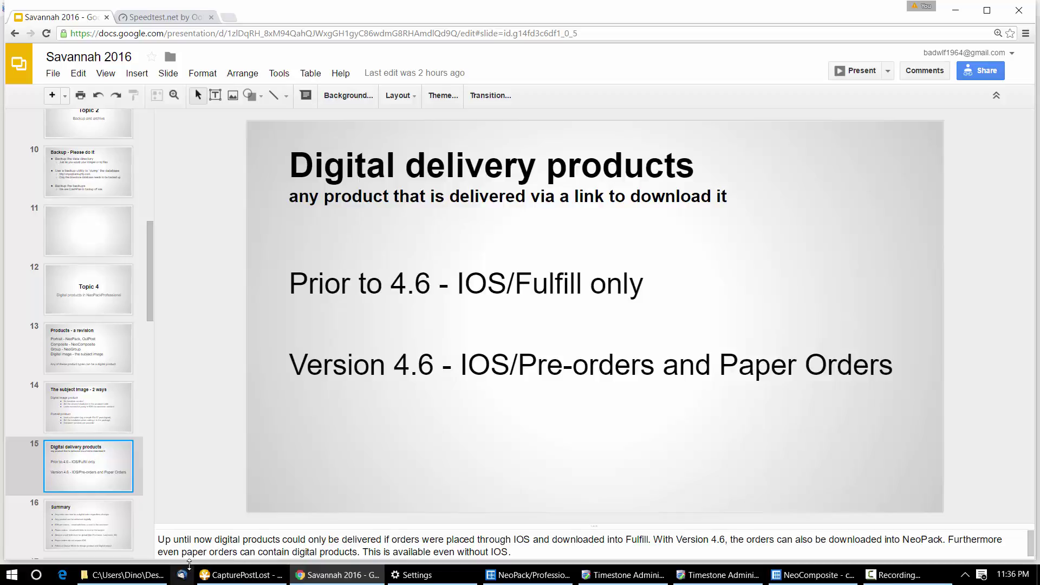
- Show the Summary slide, then minimize Chrome to reveal Administrator's Offers/Packages with PK2
click(112, 533)
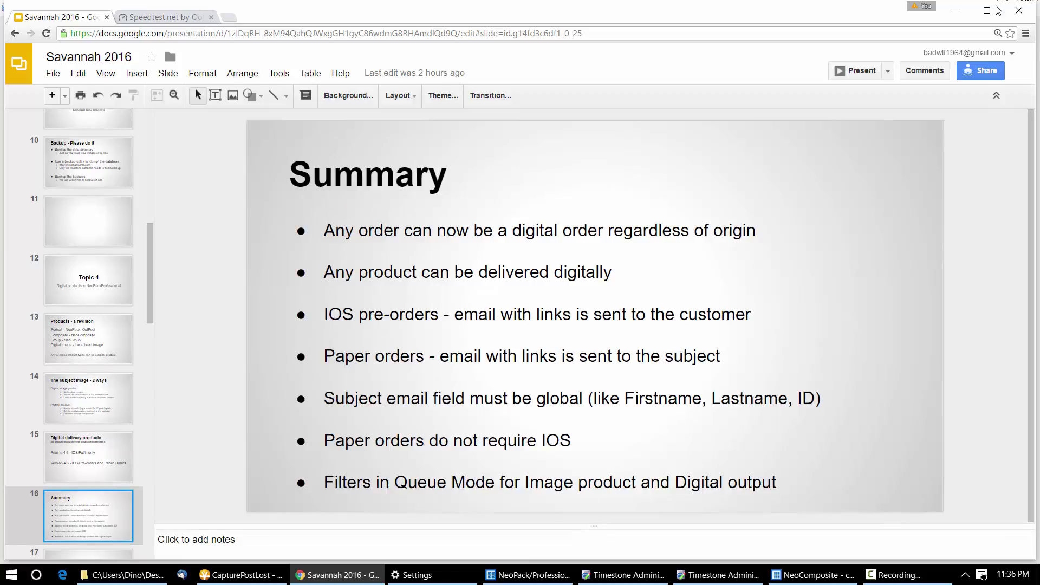
click(955, 10)
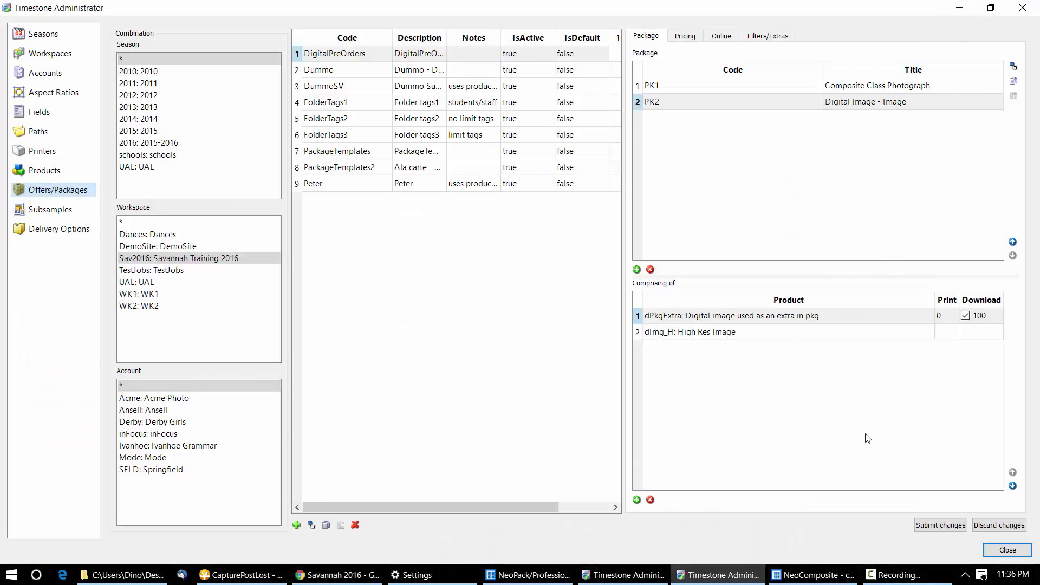
- Browse all DigitalPreOrders subjects in NeoPack, then switch to the Online Ordering training tab
click(530, 575)
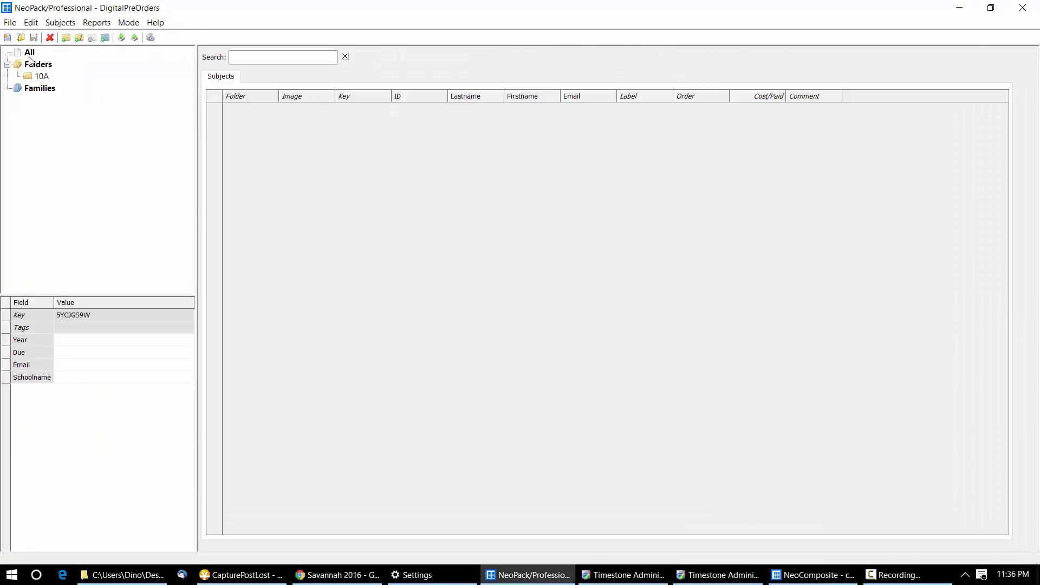
click(29, 54)
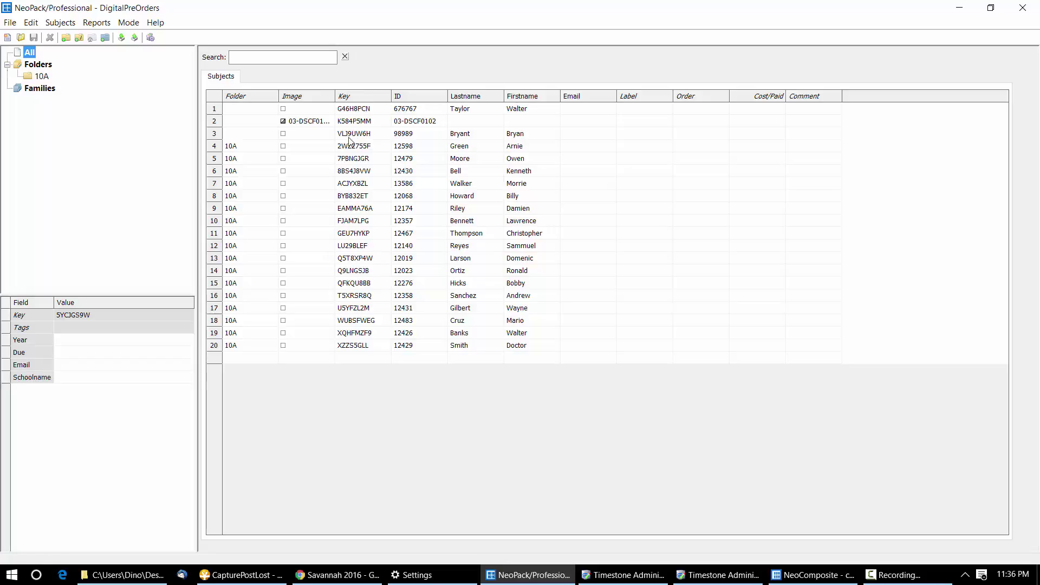
click(215, 123)
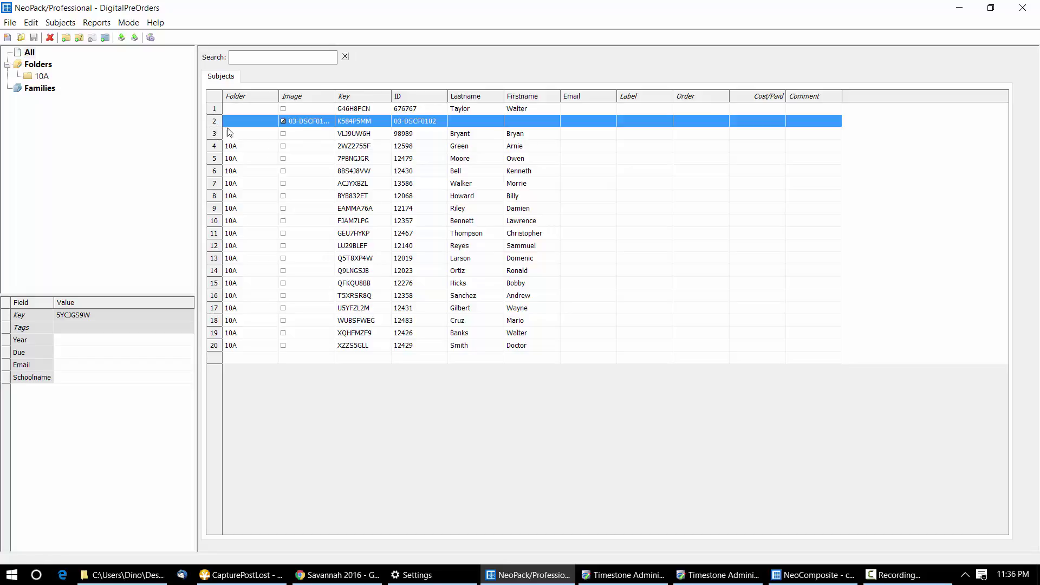
click(263, 184)
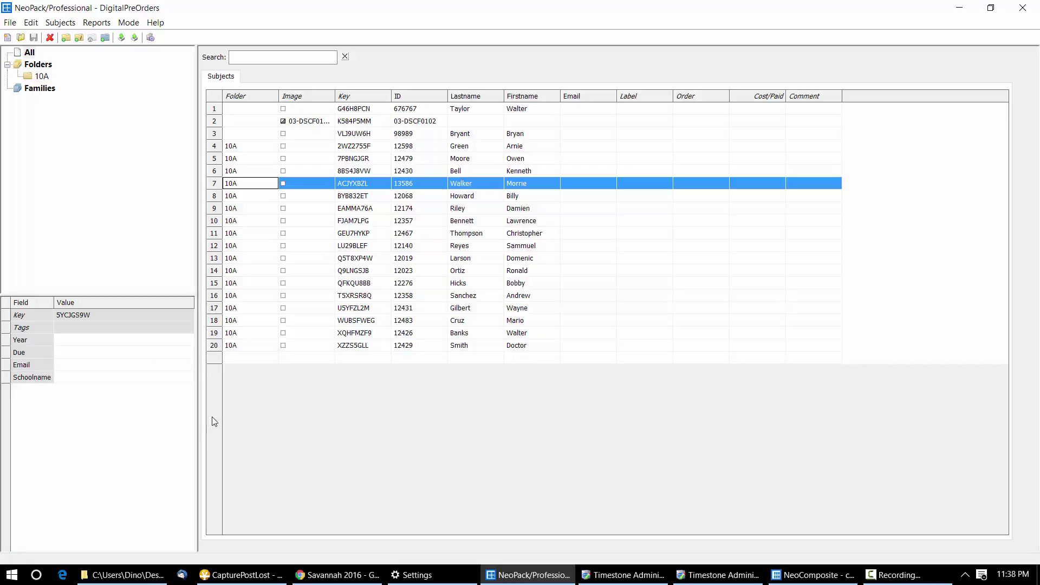
click(313, 576)
key(ctrl+Tab)
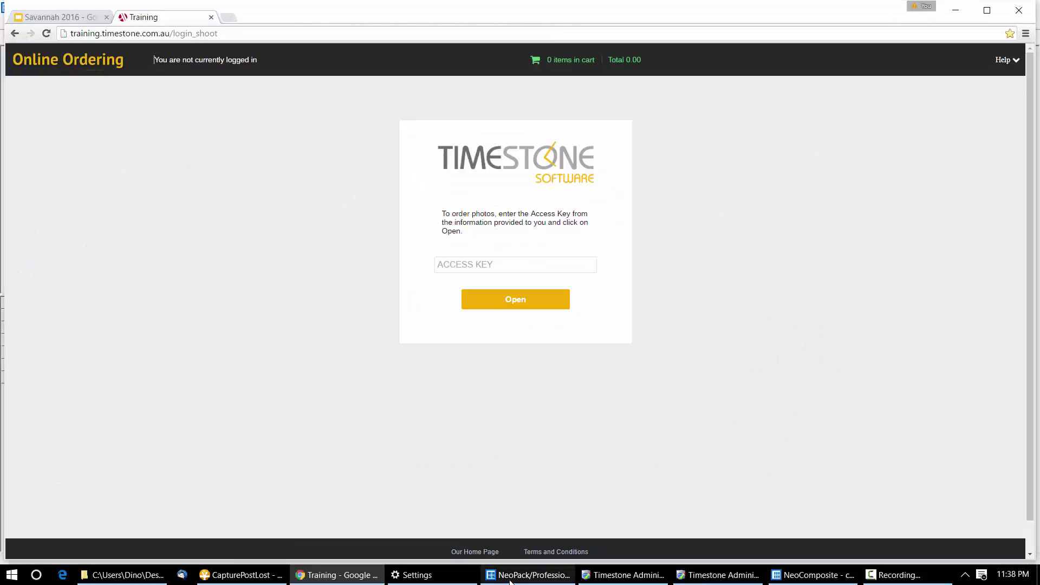
- Bring the NeoPack/Professional DigitalPreOrders subject list with access keys back to the front
mouse_move(512, 580)
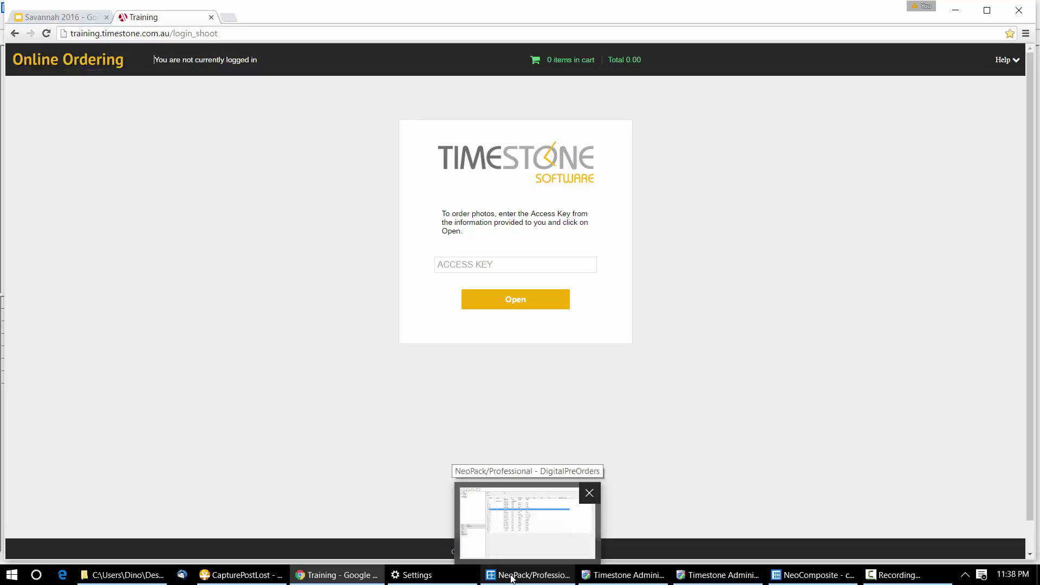
click(511, 578)
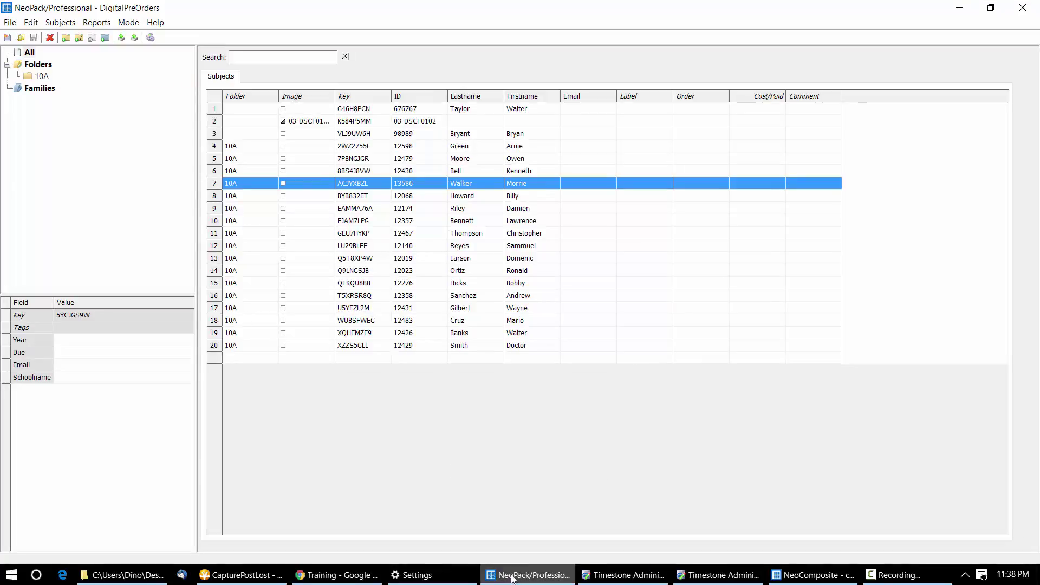
- Look up the tenth subject's access key, then select the Online Ordering Access Key field
click(365, 222)
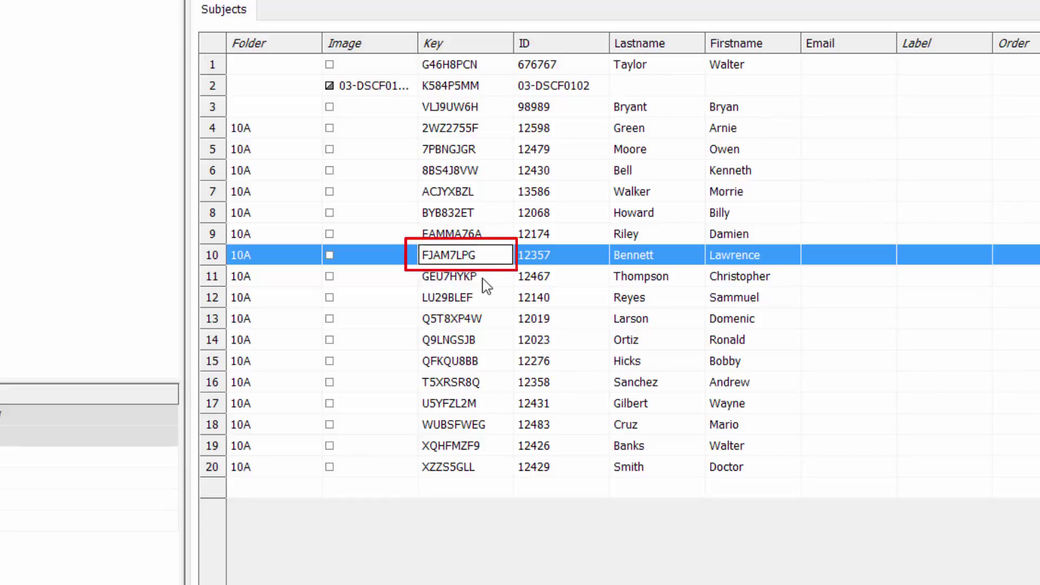
click(336, 573)
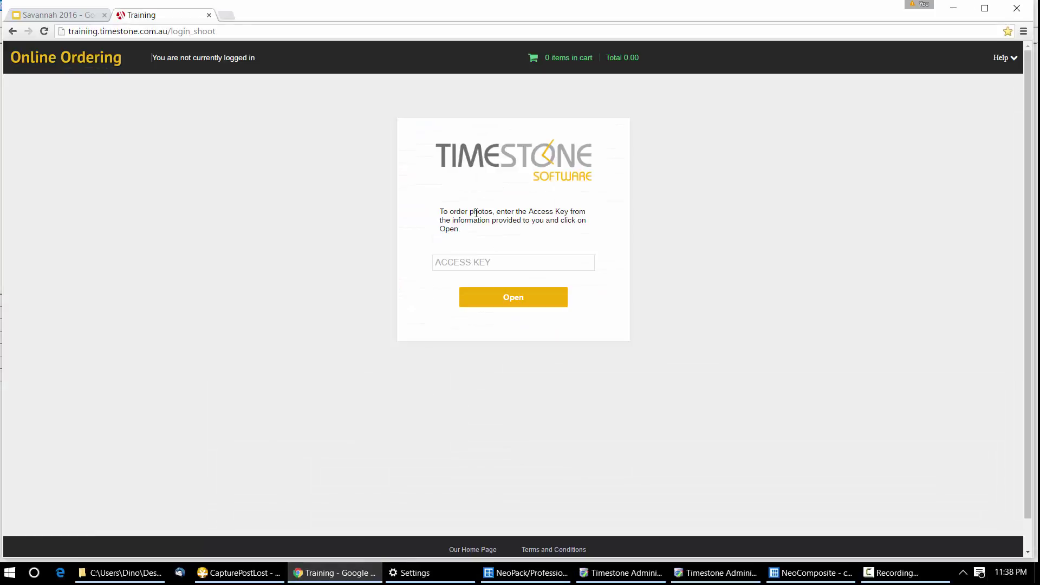
click(490, 268)
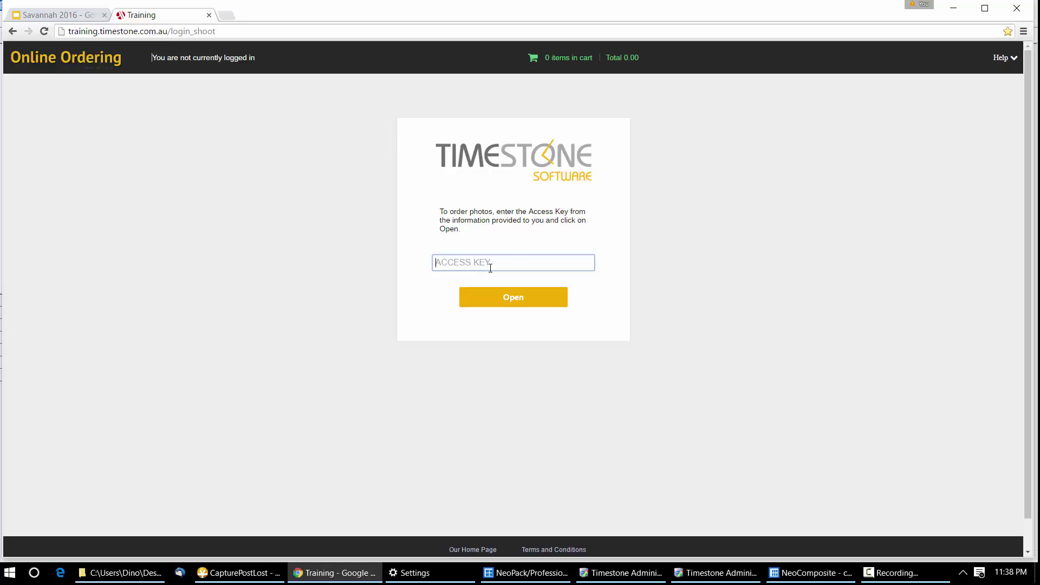
- Log into Online Ordering with the subject's access key and view the $19.99 Digital image download package
key(ctrl+v)
click(523, 303)
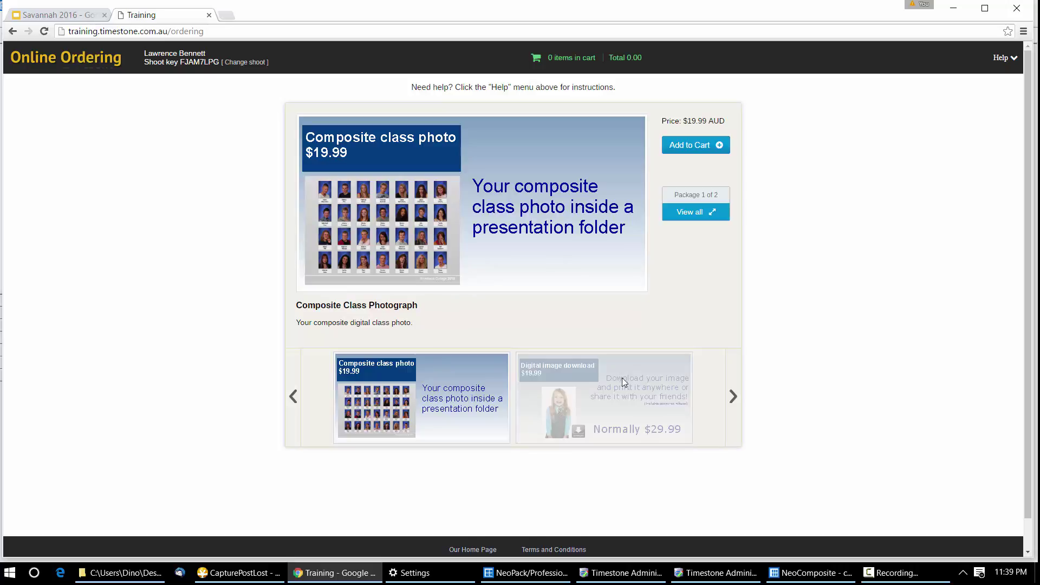
click(600, 399)
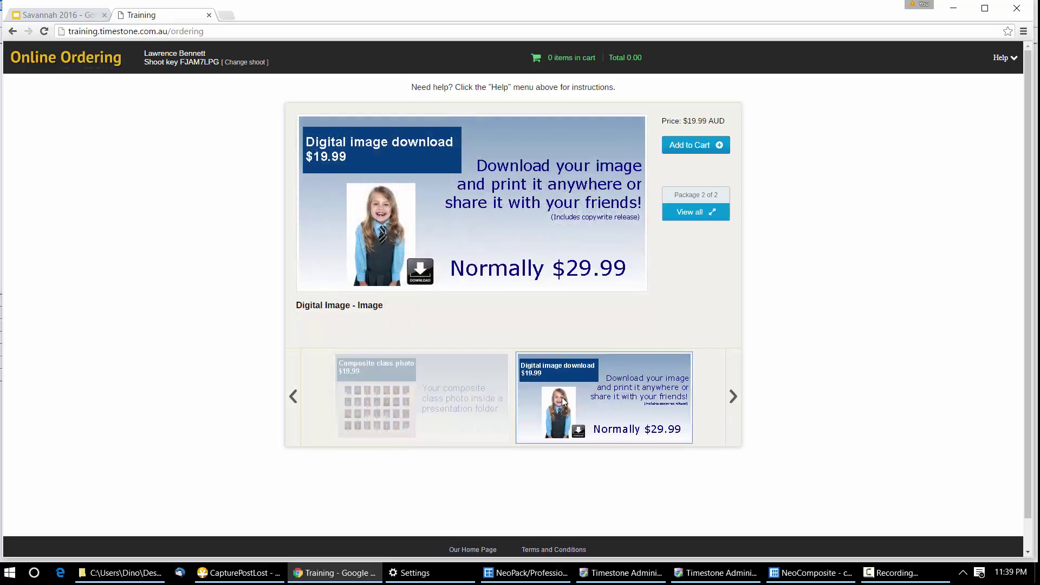
click(525, 573)
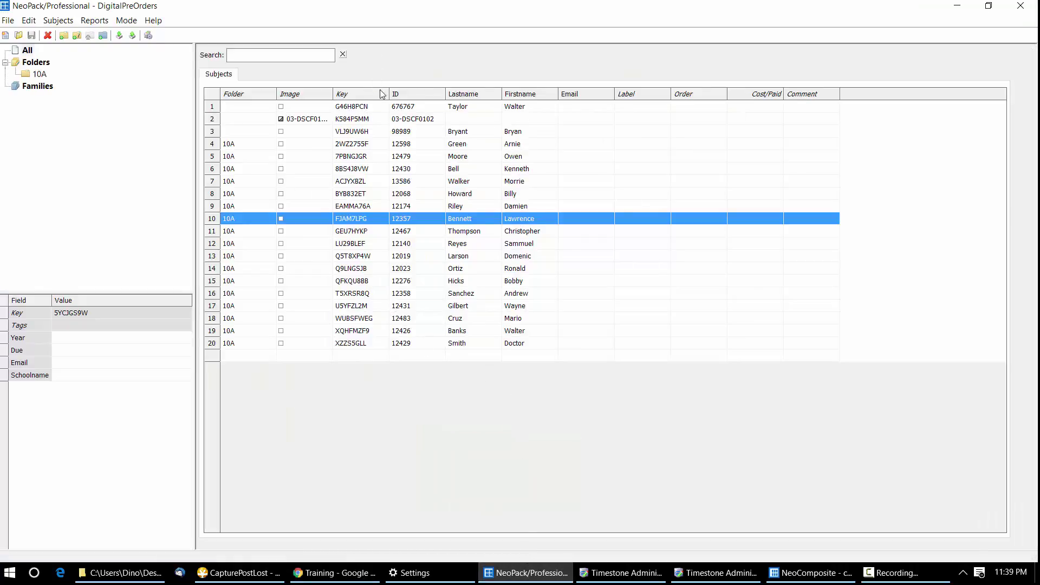
- Reveal the Sort column between Key and ID in the subjects table and select the 20th subject
drag(481, 54, 645, 51)
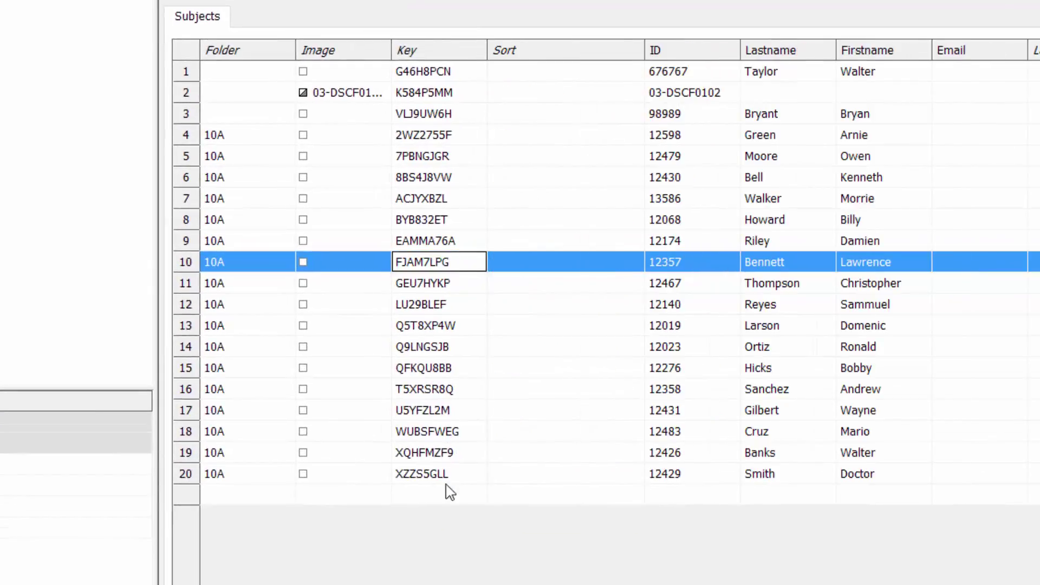
click(477, 476)
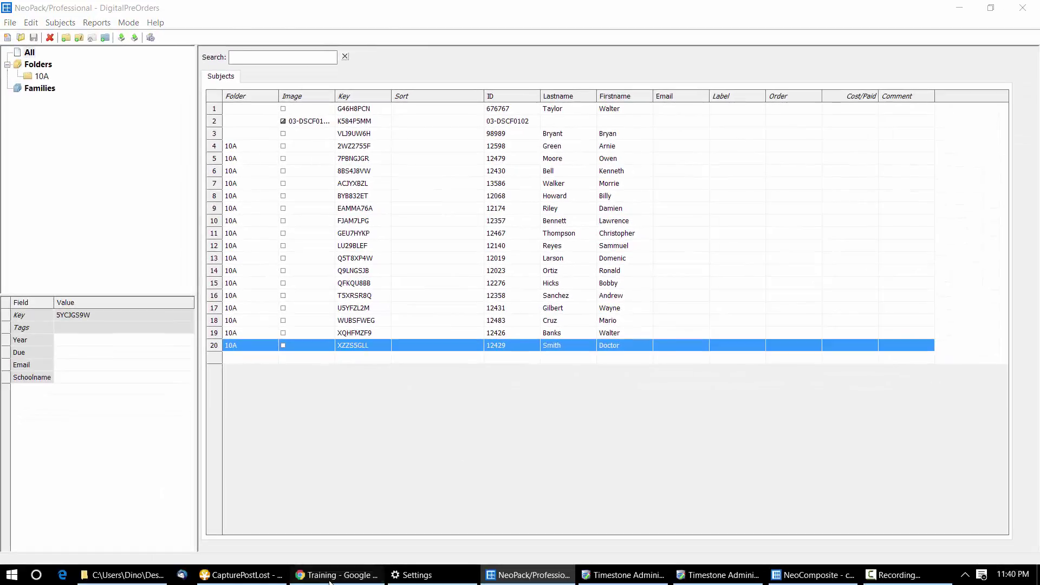
click(329, 577)
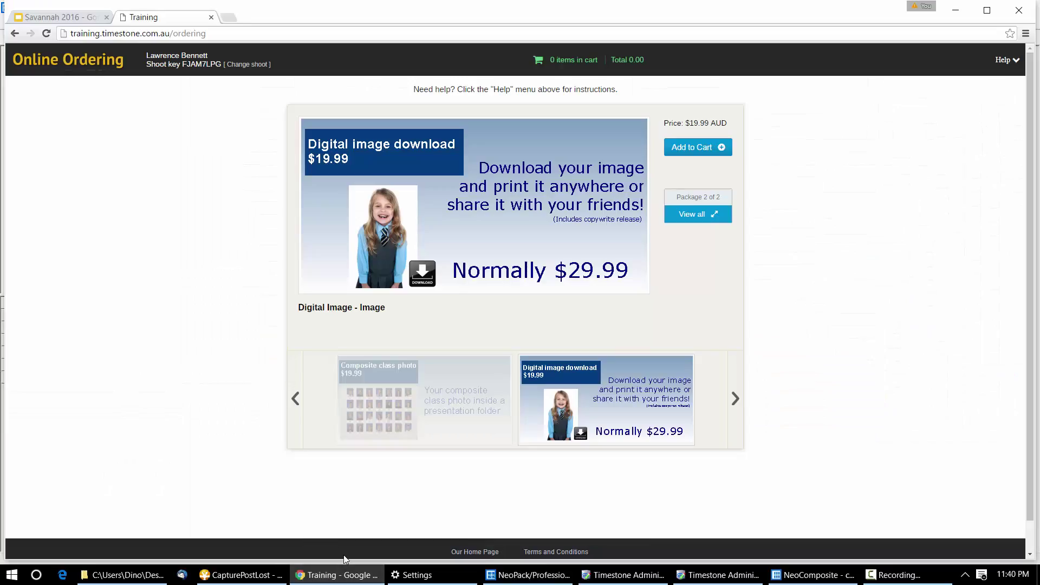